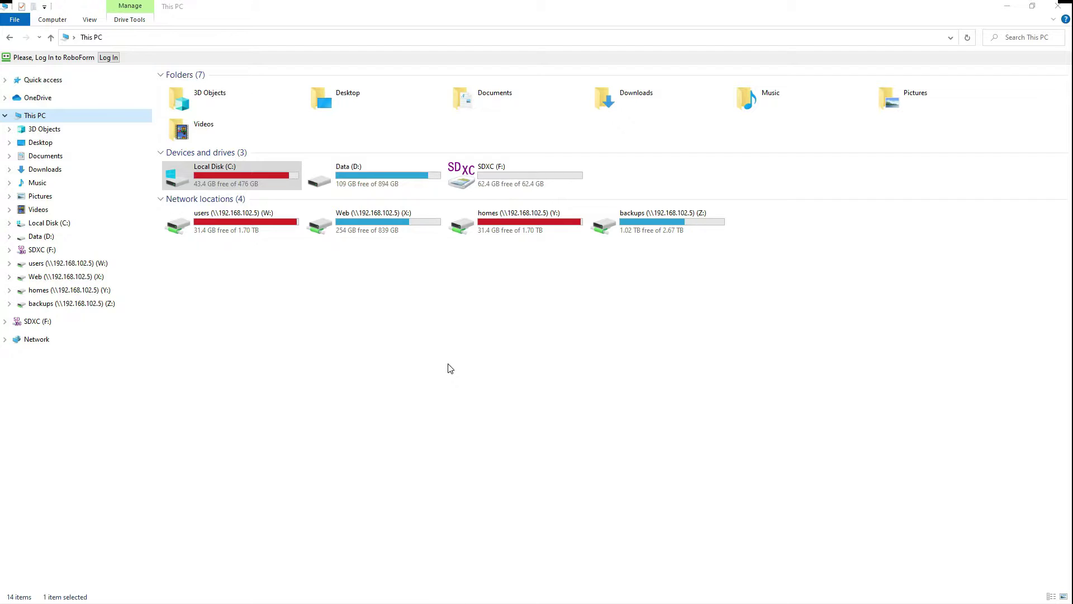
# View the C: drive's properties, then close them without changes.
pyautogui.rightClick(217, 173)
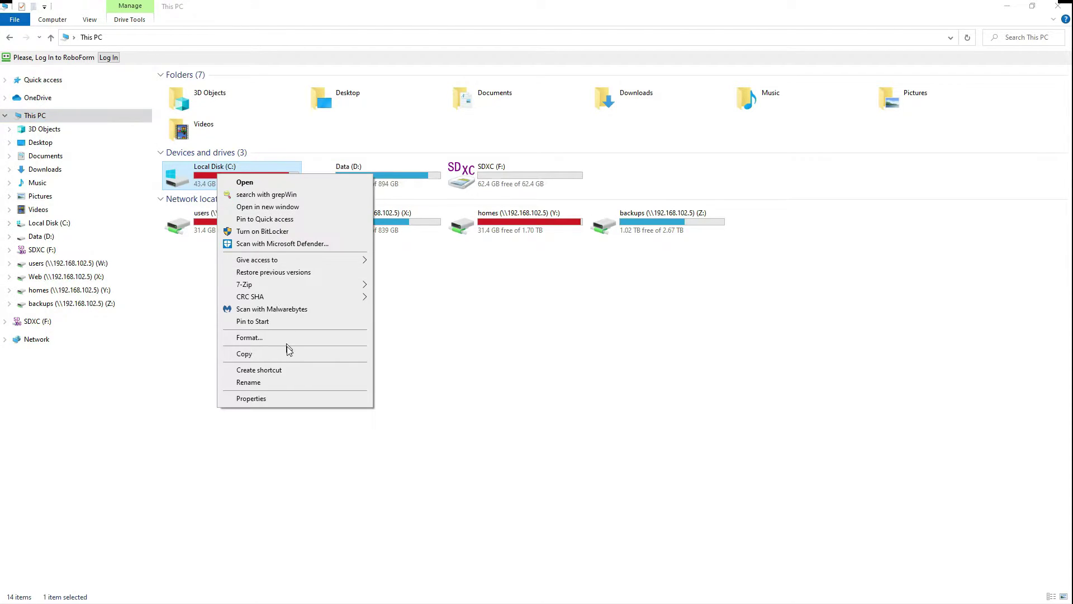
pyautogui.click(277, 396)
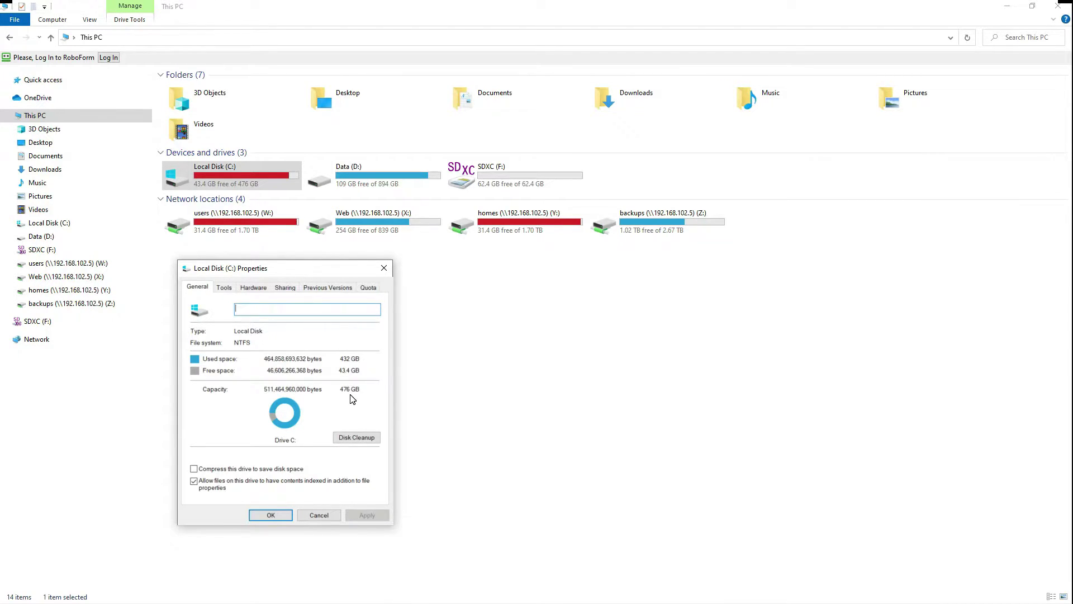
pyautogui.click(311, 515)
pyautogui.click(311, 515)
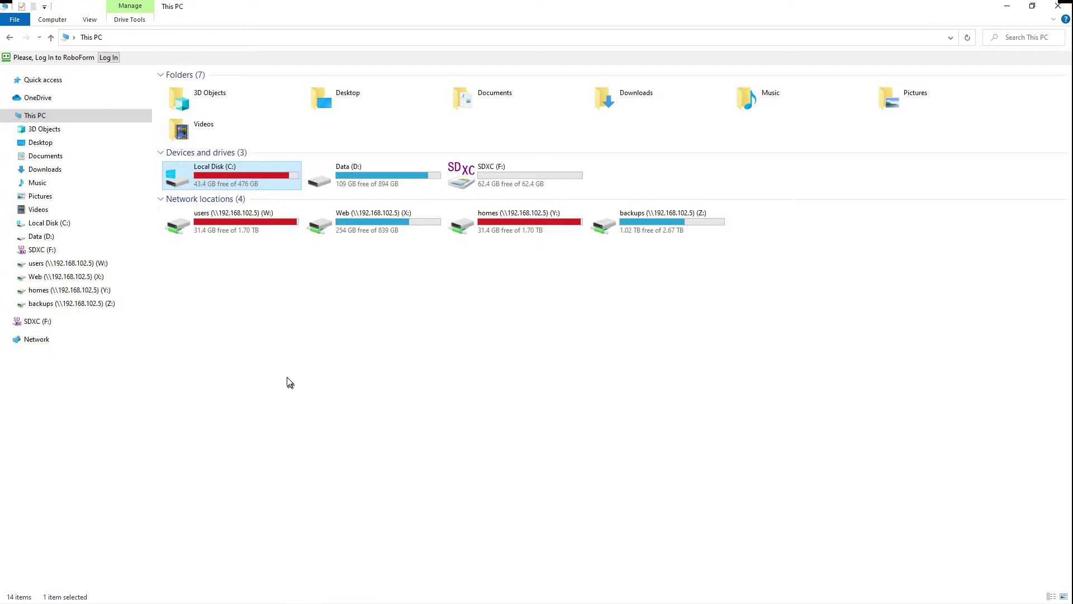
# Go to Documents > Wondershare > Wondershare Filmora > Render > .RenderCache.
pyautogui.click(50, 156)
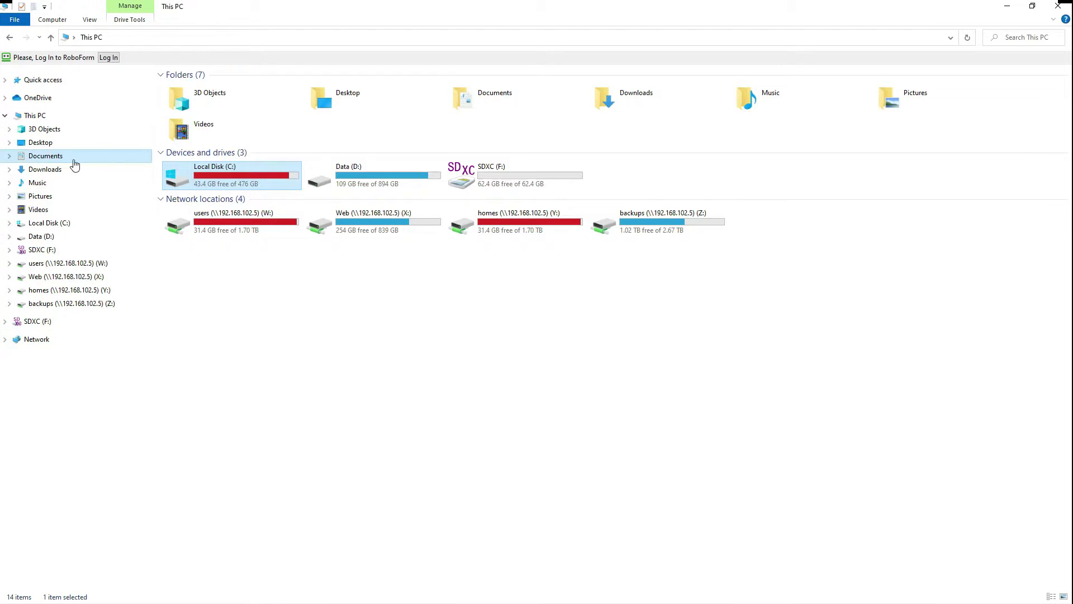
pyautogui.doubleClick(211, 252)
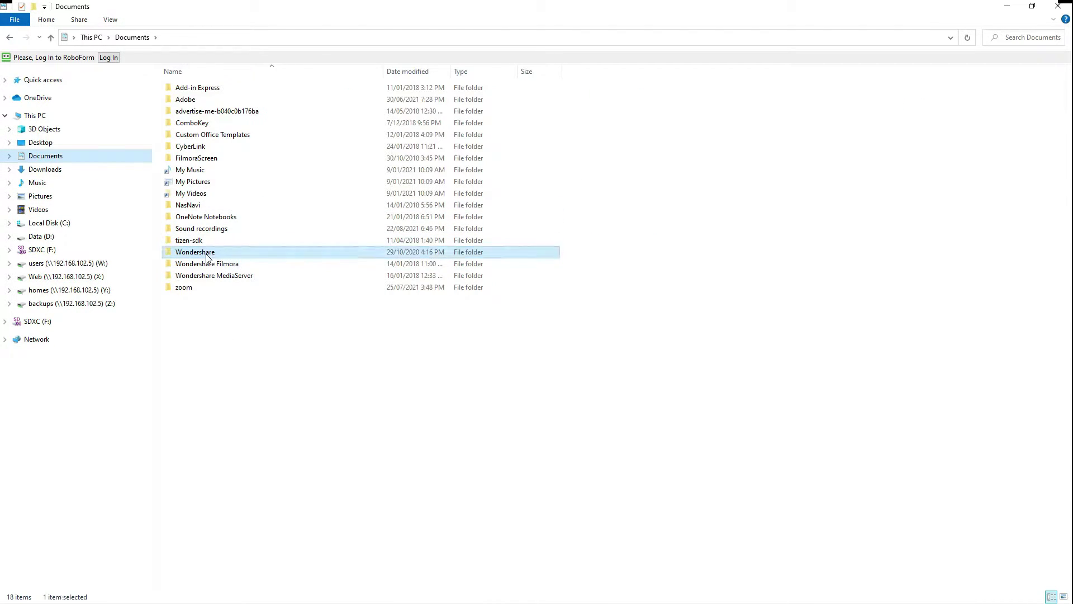
pyautogui.doubleClick(222, 90)
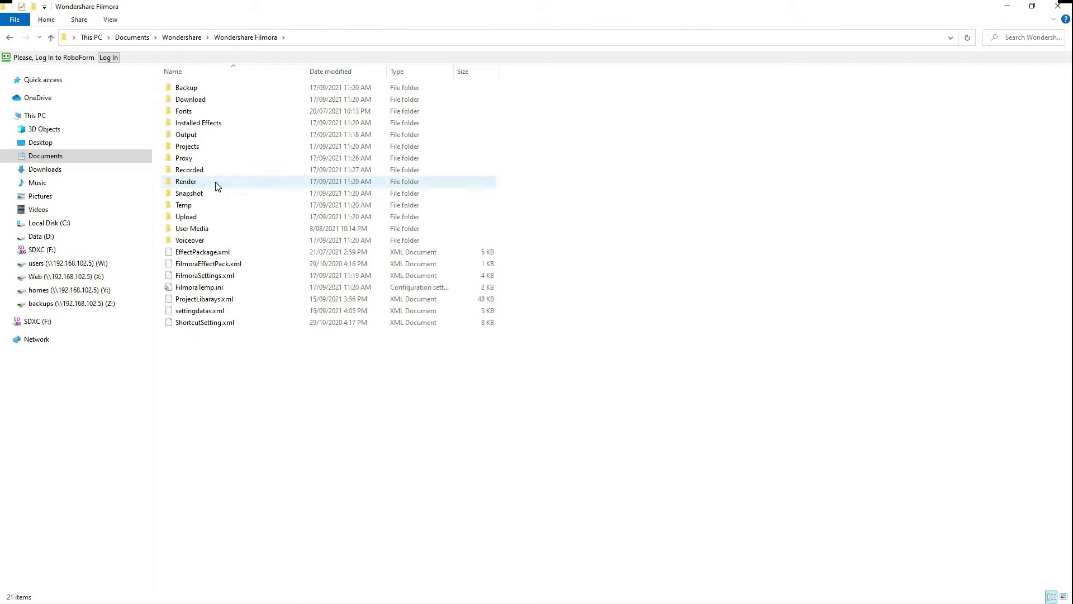
pyautogui.doubleClick(221, 182)
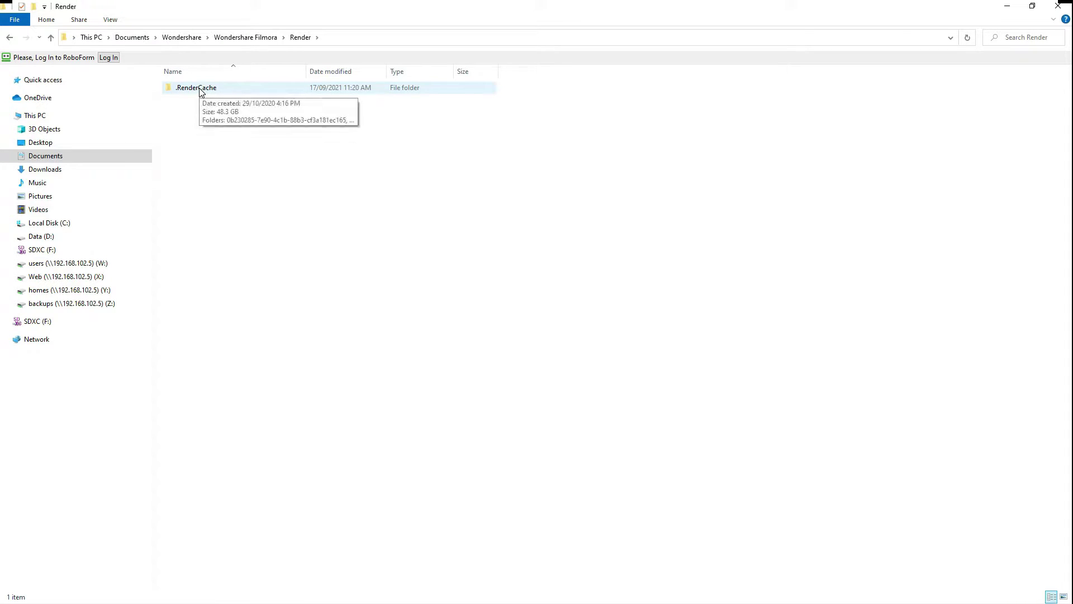
pyautogui.doubleClick(202, 89)
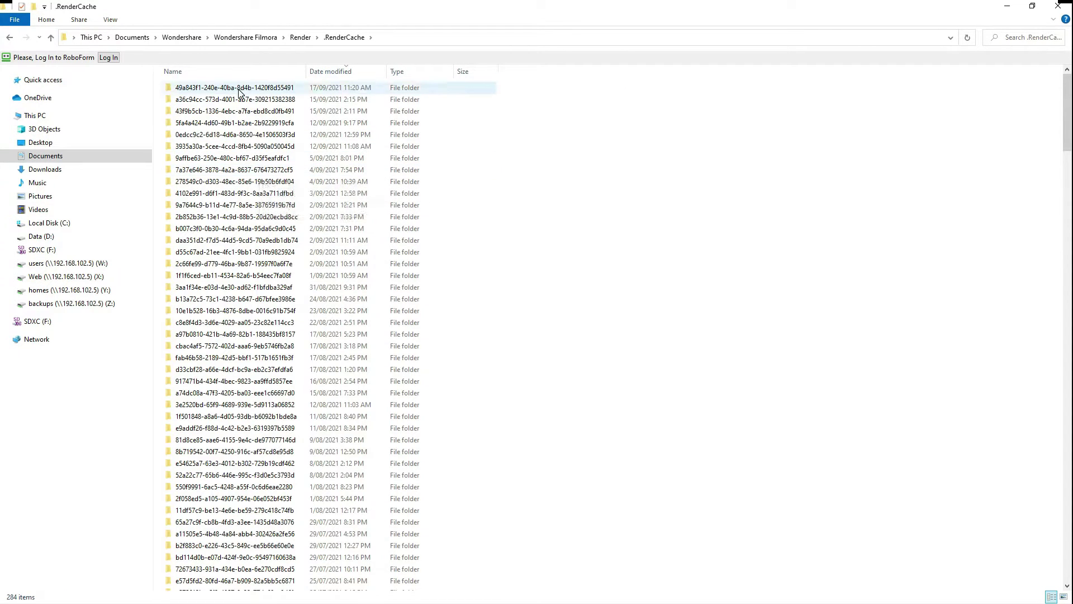
# Browse several cache subfolders to inspect their large WSCACHE files, returning to .RenderCache.
pyautogui.doubleClick(239, 90)
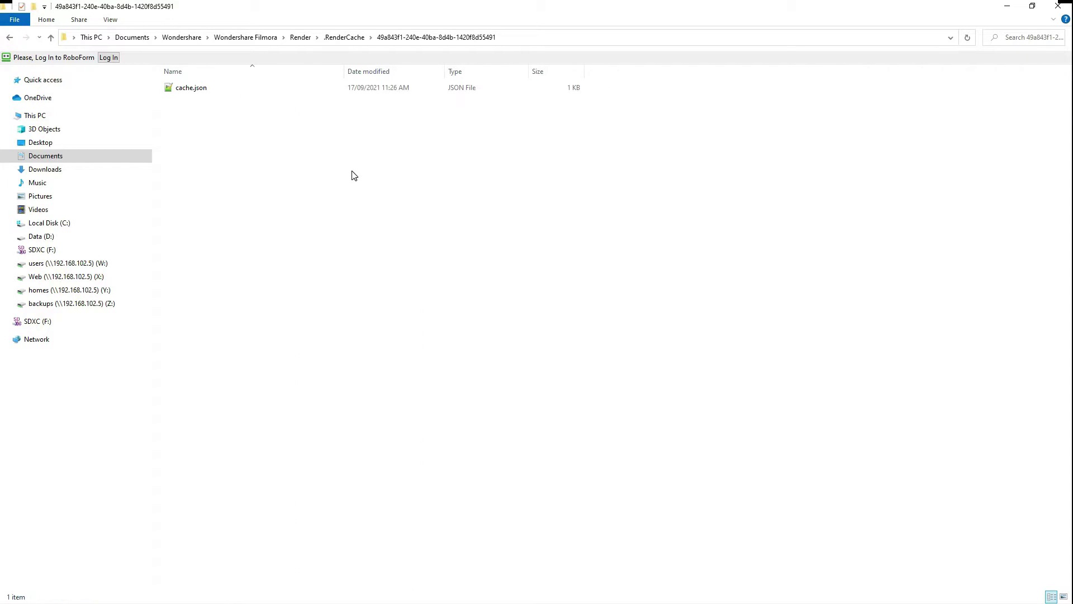
pyautogui.press('BackSpace')
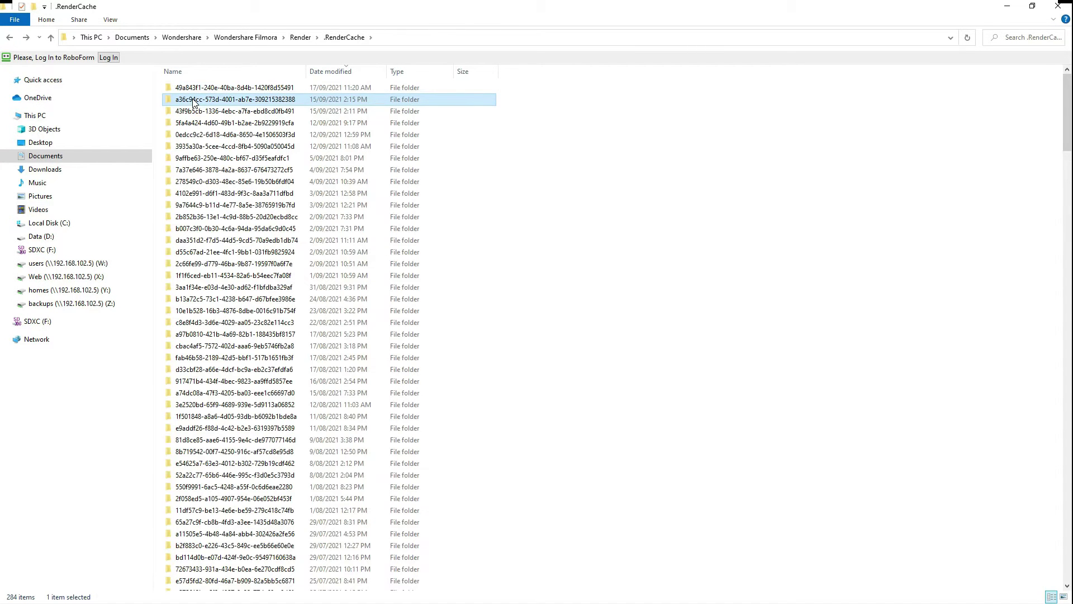
pyautogui.doubleClick(261, 165)
pyautogui.doubleClick(236, 90)
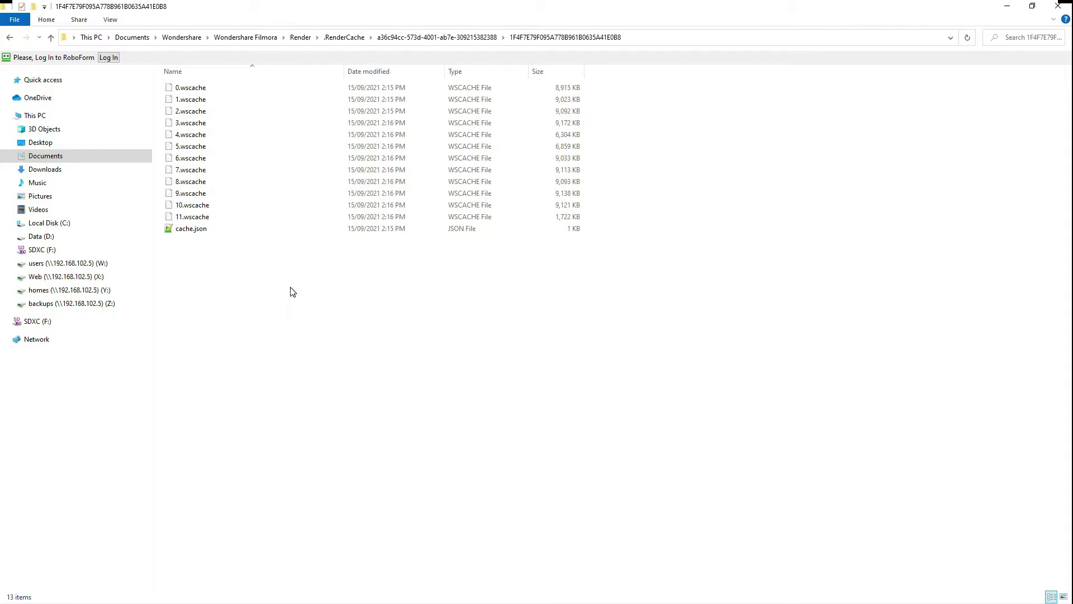
pyautogui.press('BackSpace')
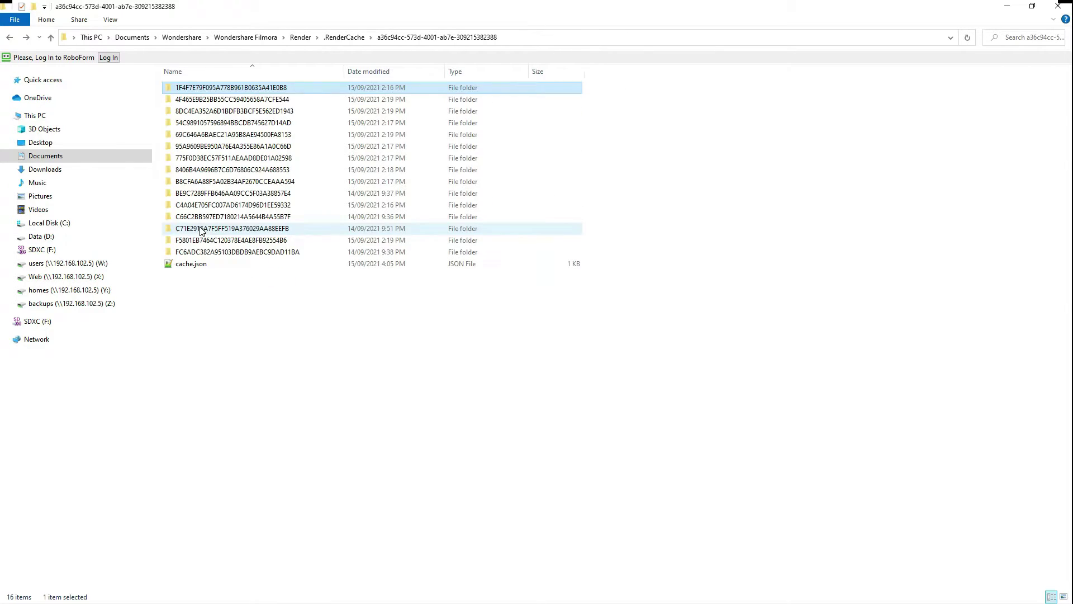
pyautogui.click(203, 229)
pyautogui.doubleClick(203, 229)
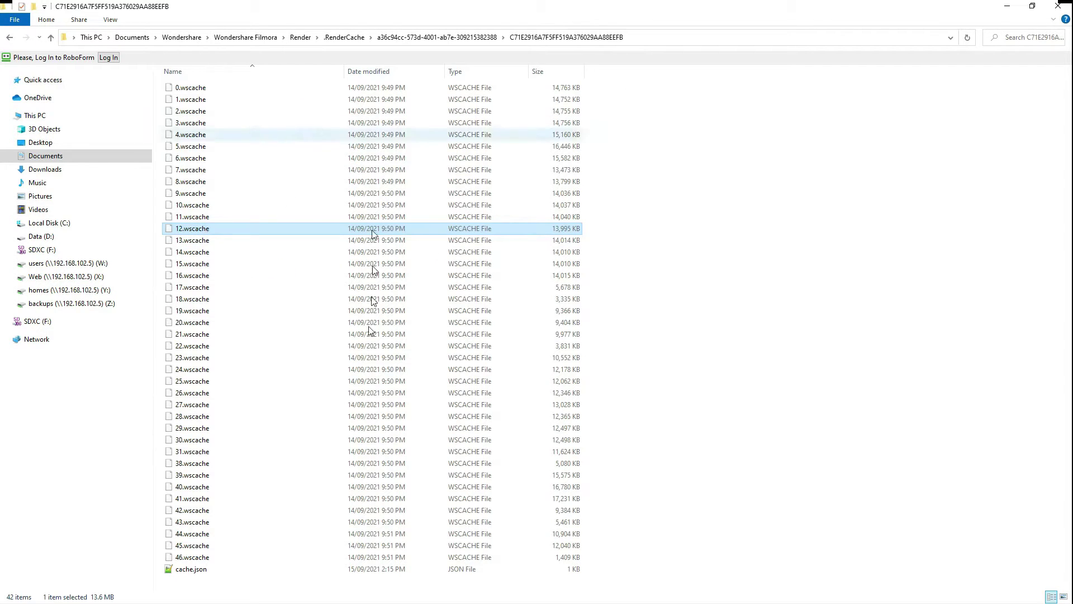
pyautogui.press('BackSpace')
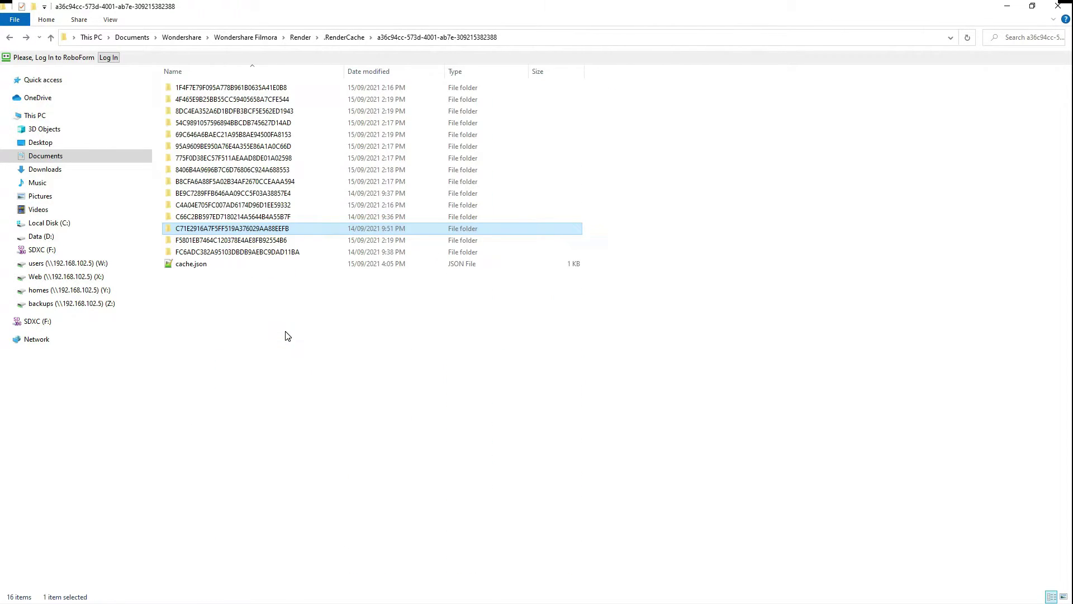
pyautogui.press('BackSpace')
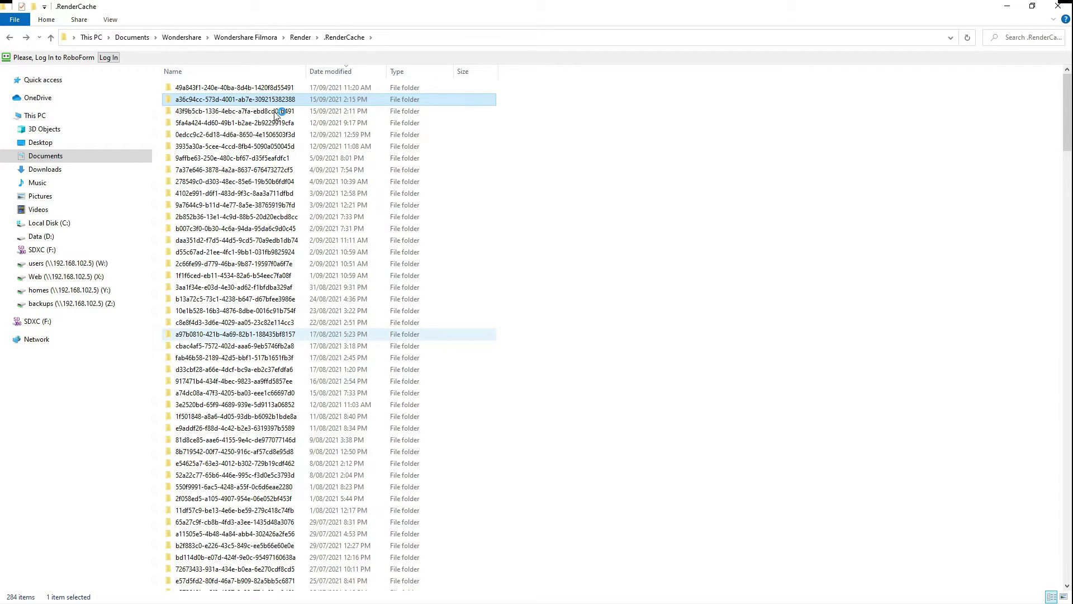
# From the Render folder, check .RenderCache's properties: about 48.3 GB in 5,273 files and 719 folders.
pyautogui.press('BackSpace')
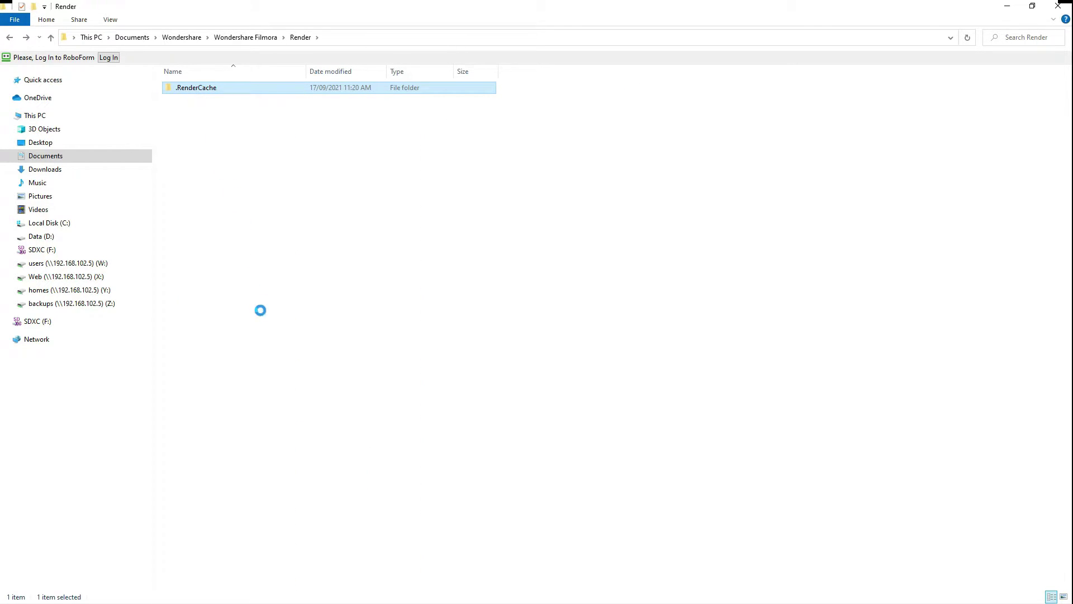
pyautogui.hotkey('shift', 'F10')
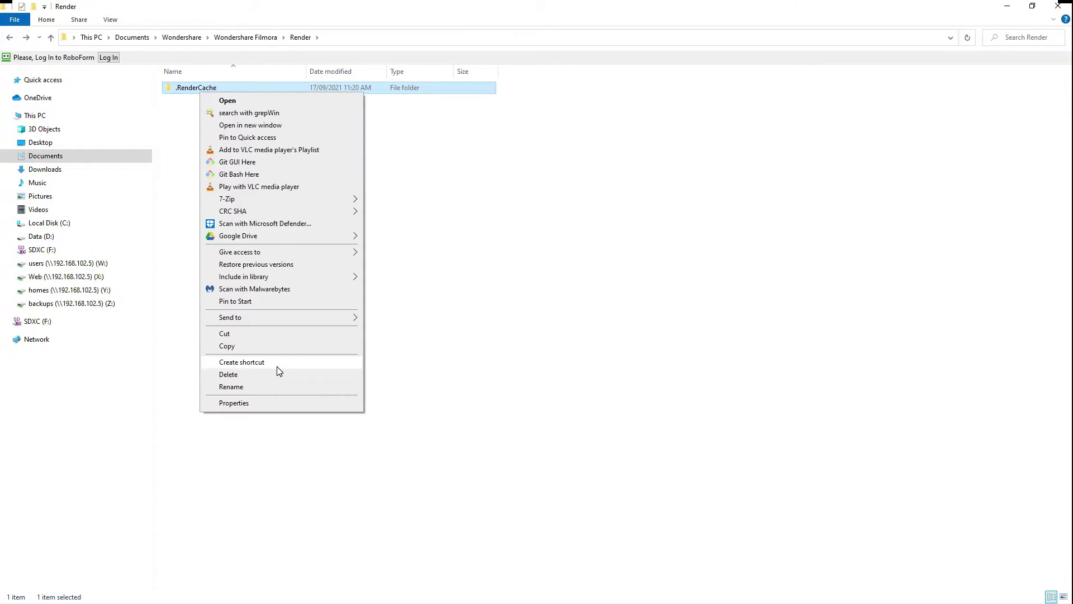
pyautogui.click(256, 402)
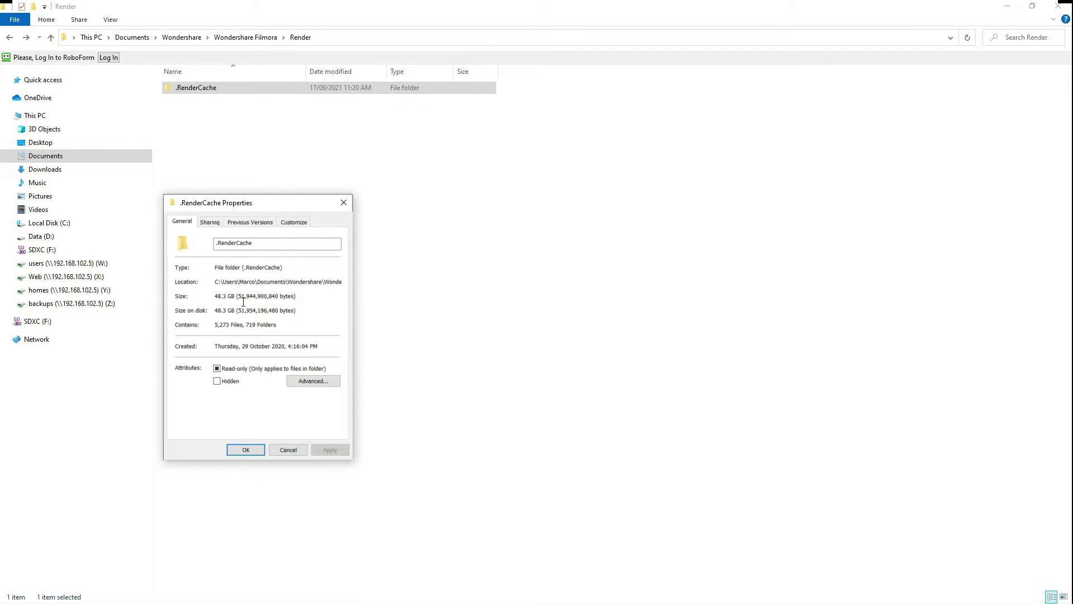
pyautogui.click(288, 449)
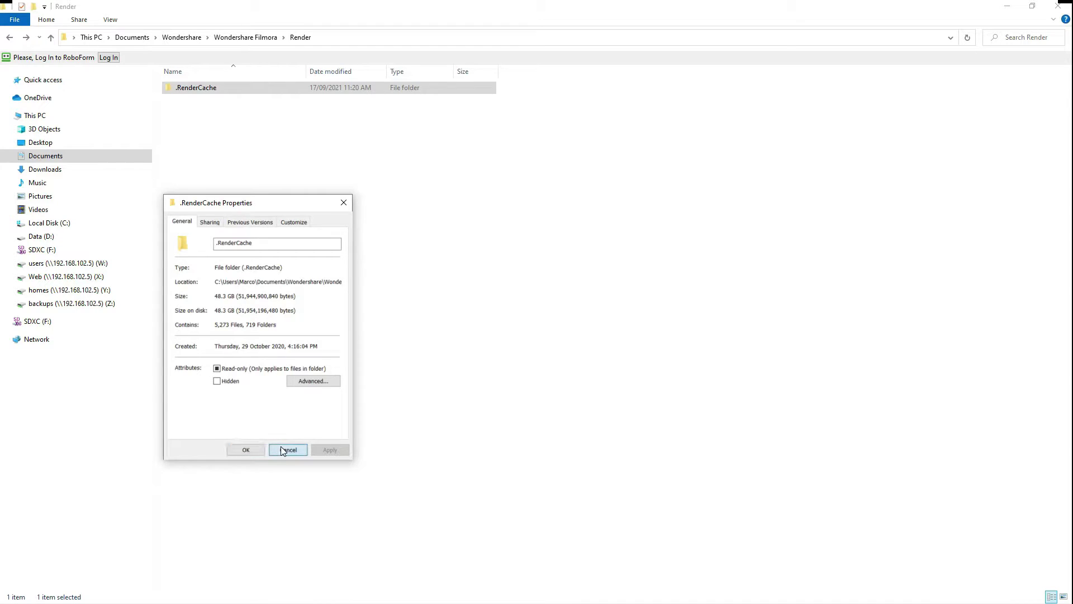
# Select the cache folders from 9affbe63 through the last one and permanently delete all 278.
pyautogui.doubleClick(229, 94)
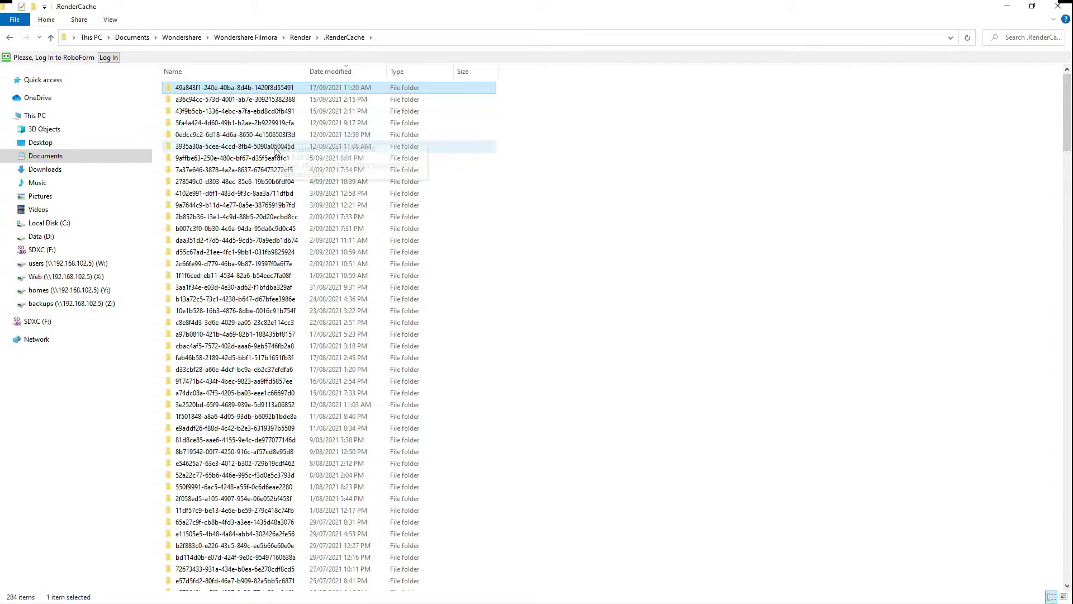
pyautogui.moveTo(311, 172)
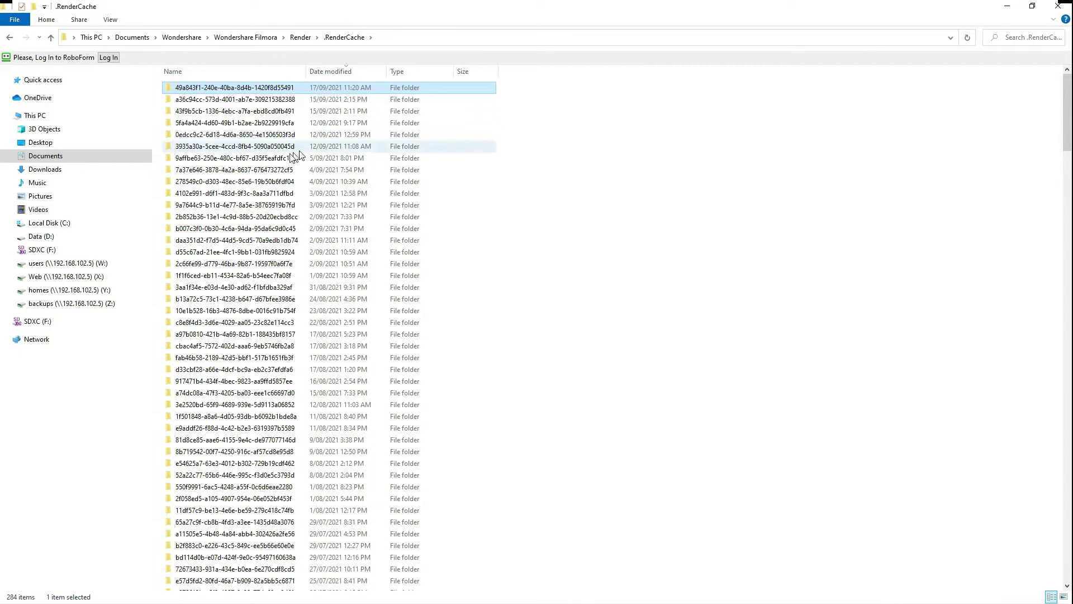
pyautogui.click(284, 159)
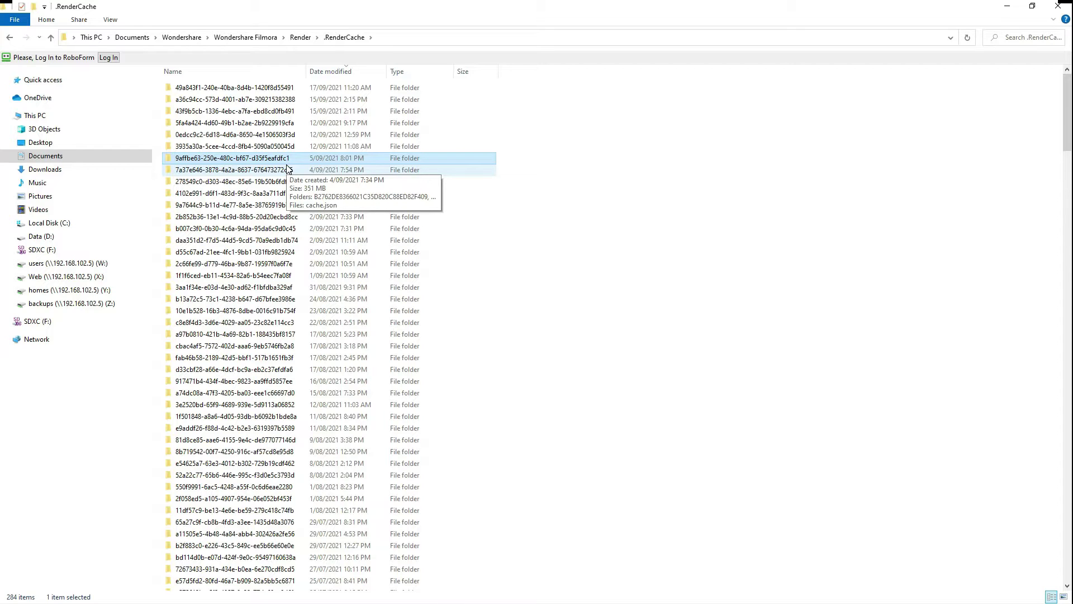
pyautogui.hotkey('shift', 'End')
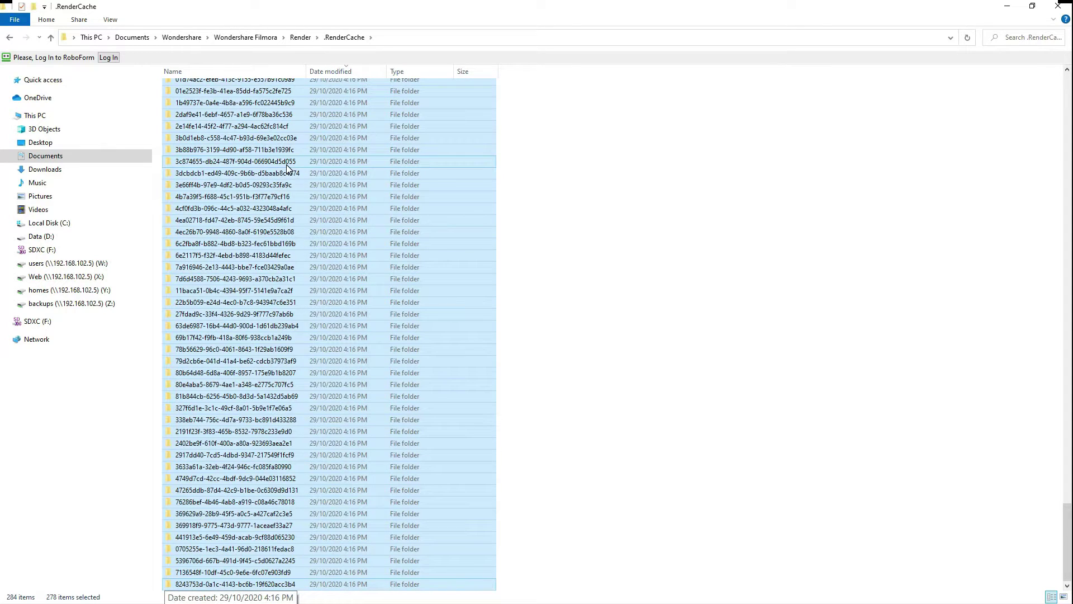
pyautogui.hotkey('shift', 'Delete')
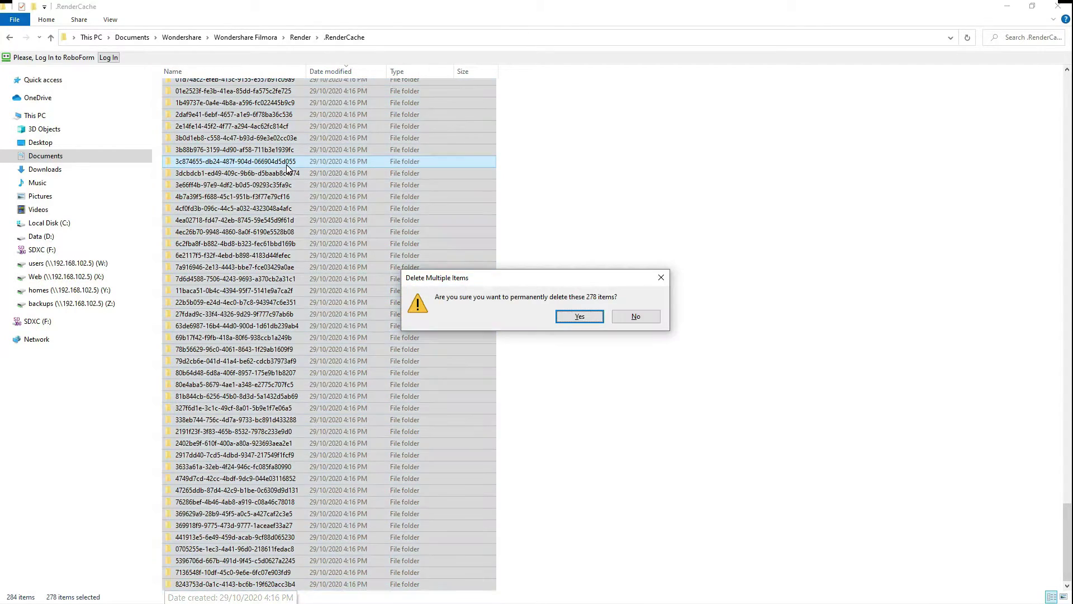
pyautogui.click(583, 313)
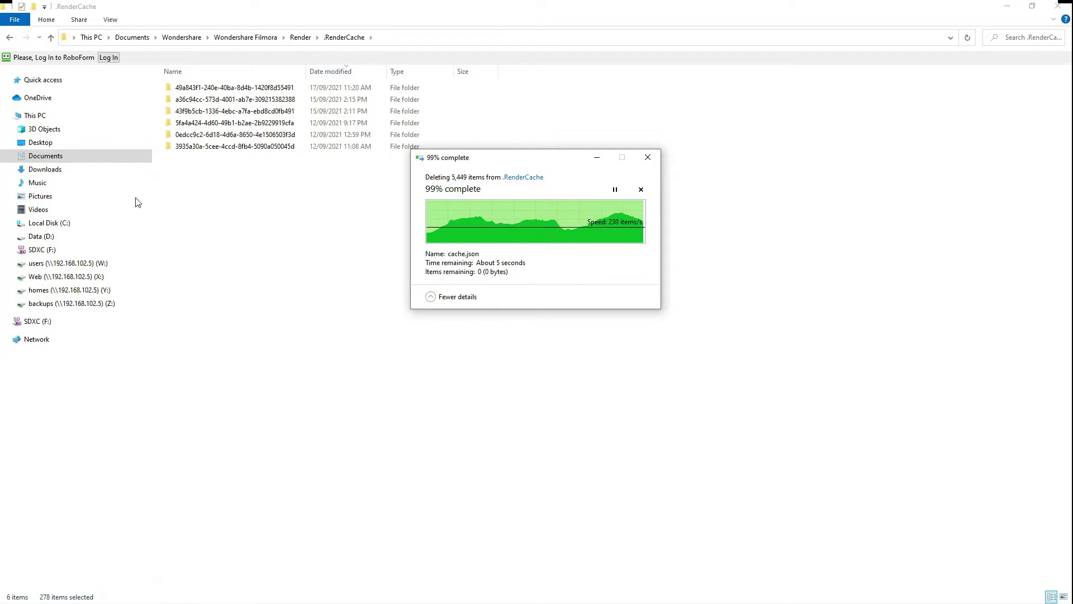
# Back in the Render folder, confirm .RenderCache has shrunk to 3.14 GB.
pyautogui.click(304, 37)
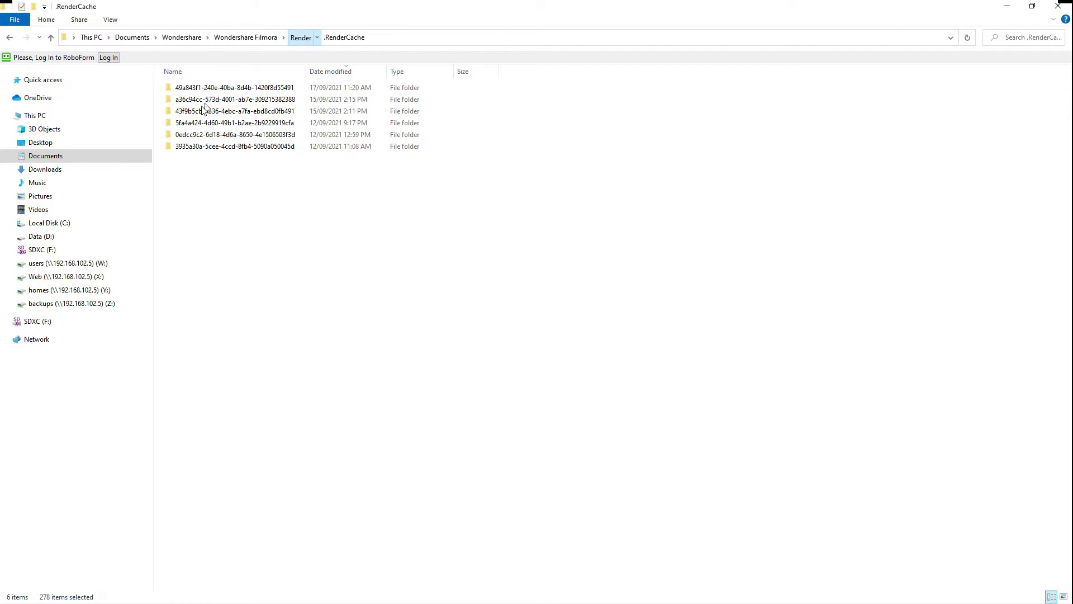
pyautogui.rightClick(198, 93)
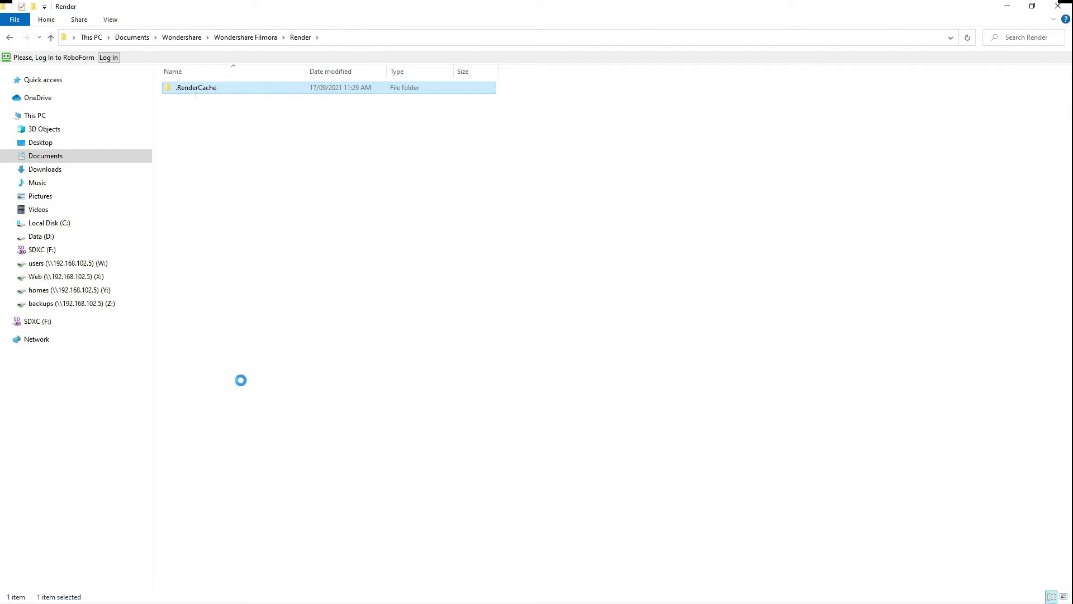
pyautogui.click(242, 402)
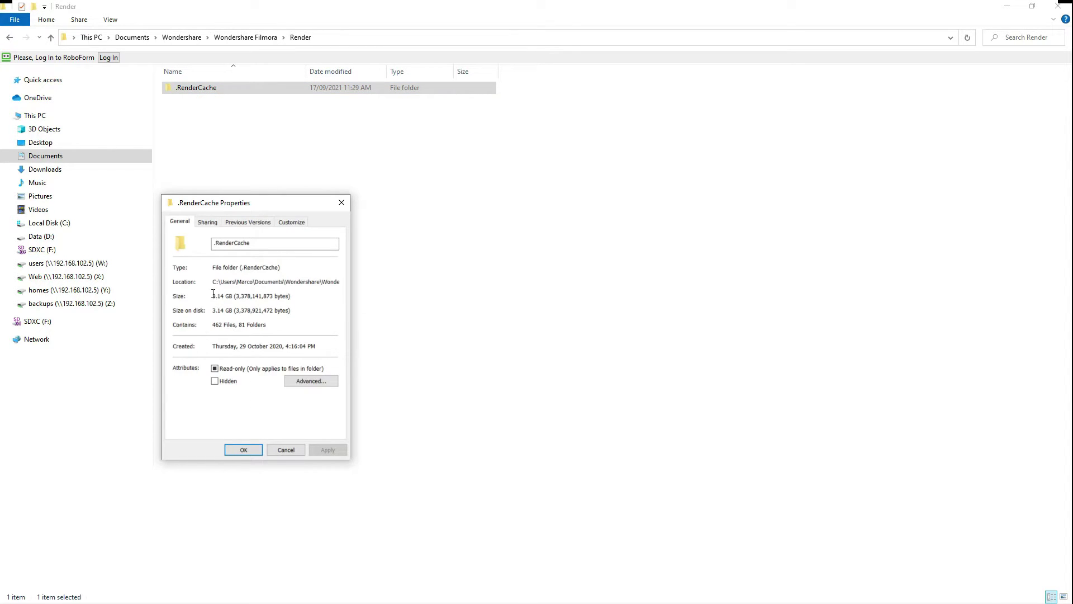
pyautogui.click(282, 453)
pyautogui.click(280, 450)
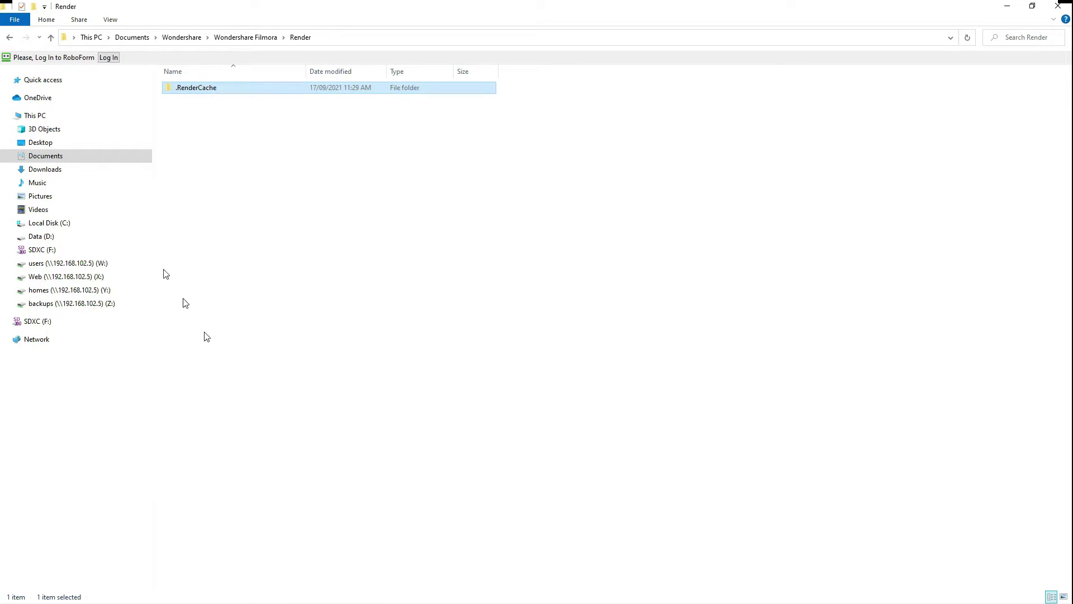
# Check Local Disk (C:) properties, now showing 88.5 GB free.
pyautogui.rightClick(61, 227)
pyautogui.click(175, 484)
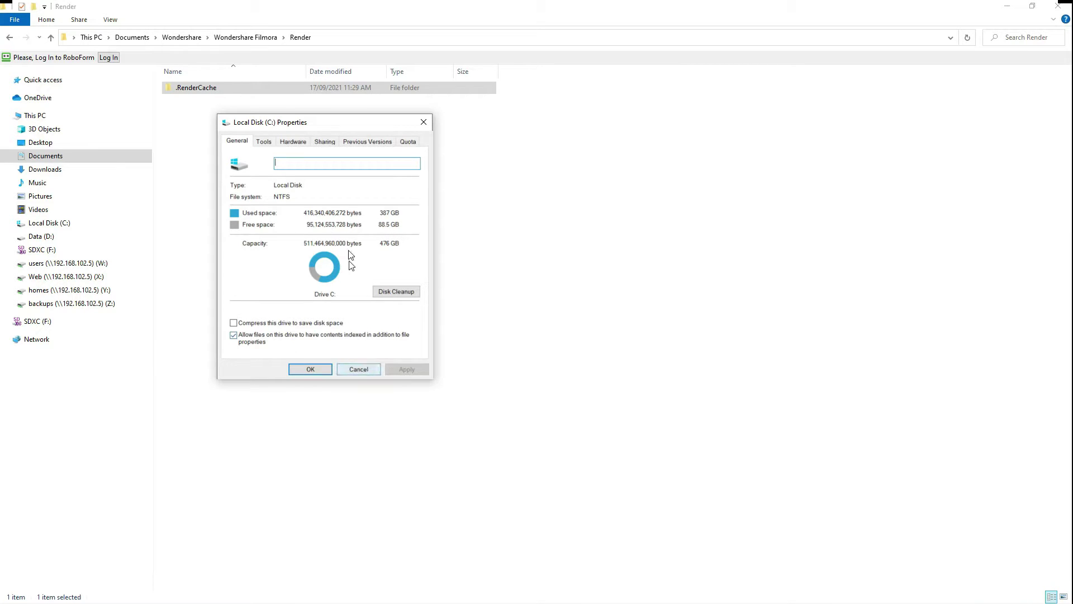
pyautogui.click(423, 122)
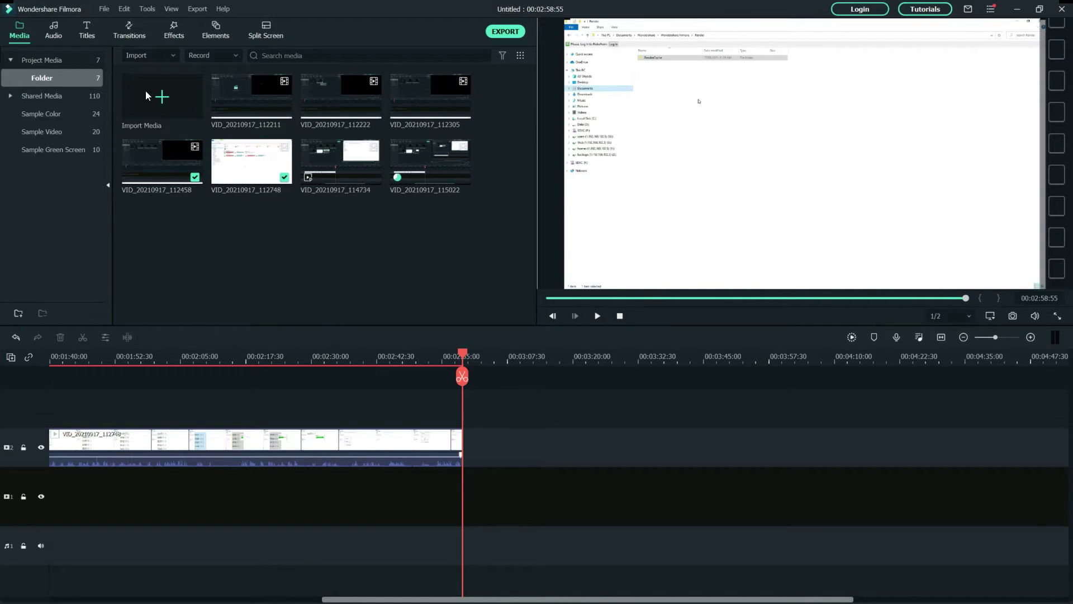
# In Filmora's Performance preferences, enable 'Automatically delete render files when a project file is closed'.
pyautogui.click(103, 9)
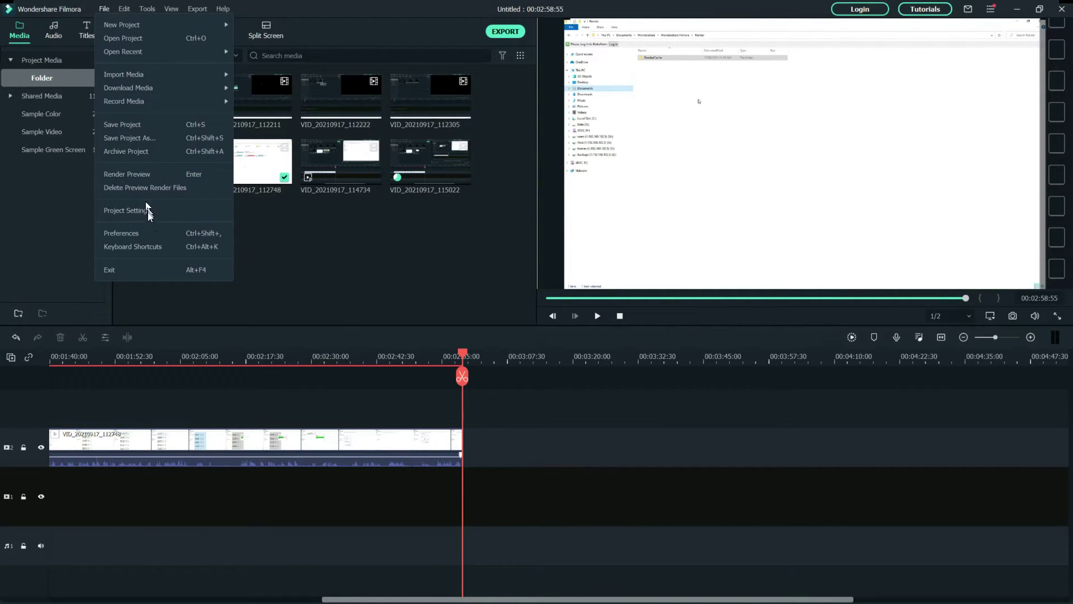
pyautogui.click(149, 235)
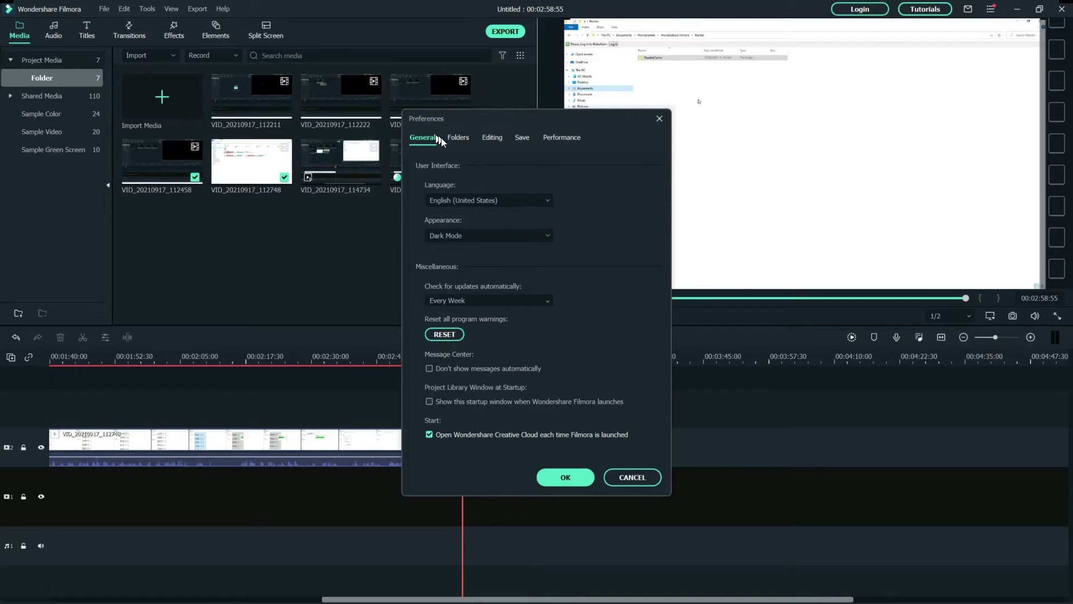
pyautogui.click(550, 139)
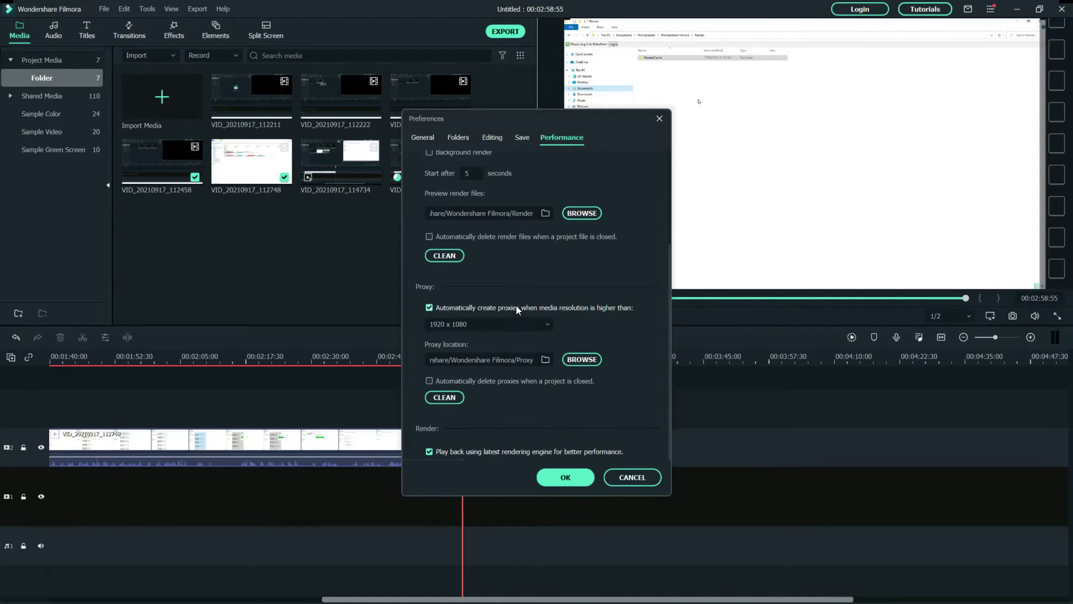
pyautogui.scroll(1, 515, 305)
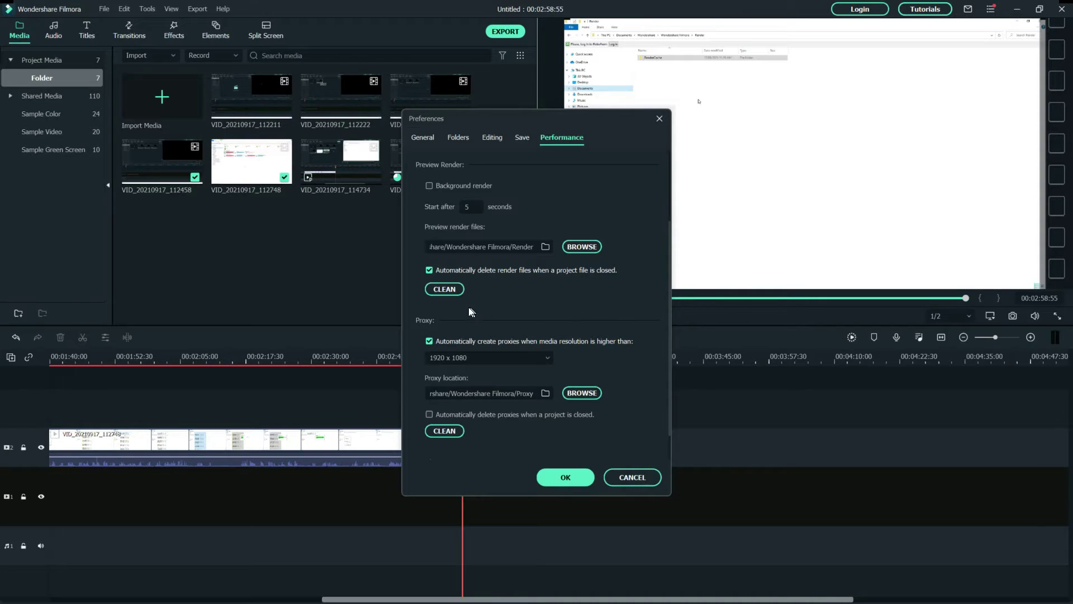
# Clean out all existing render files and proxy files, confirming each removal.
pyautogui.click(445, 289)
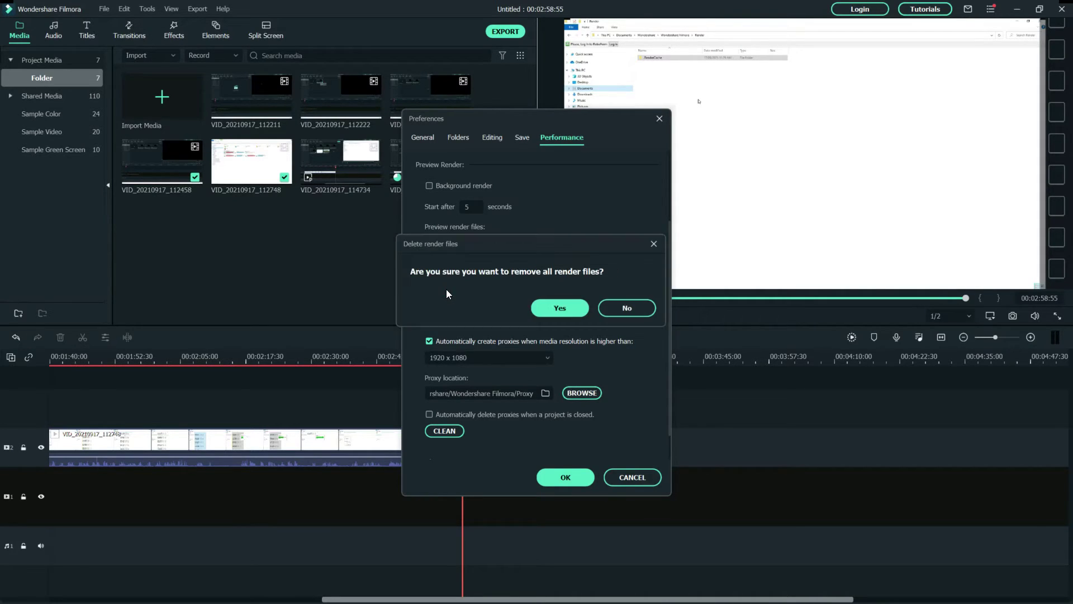
pyautogui.click(559, 307)
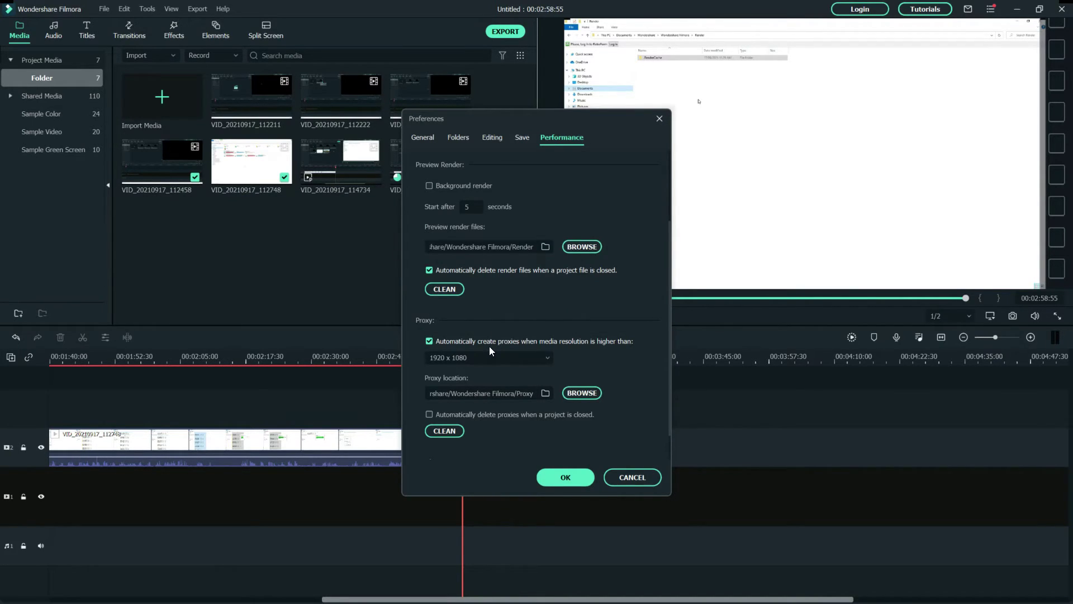
pyautogui.scroll(-1, 490, 350)
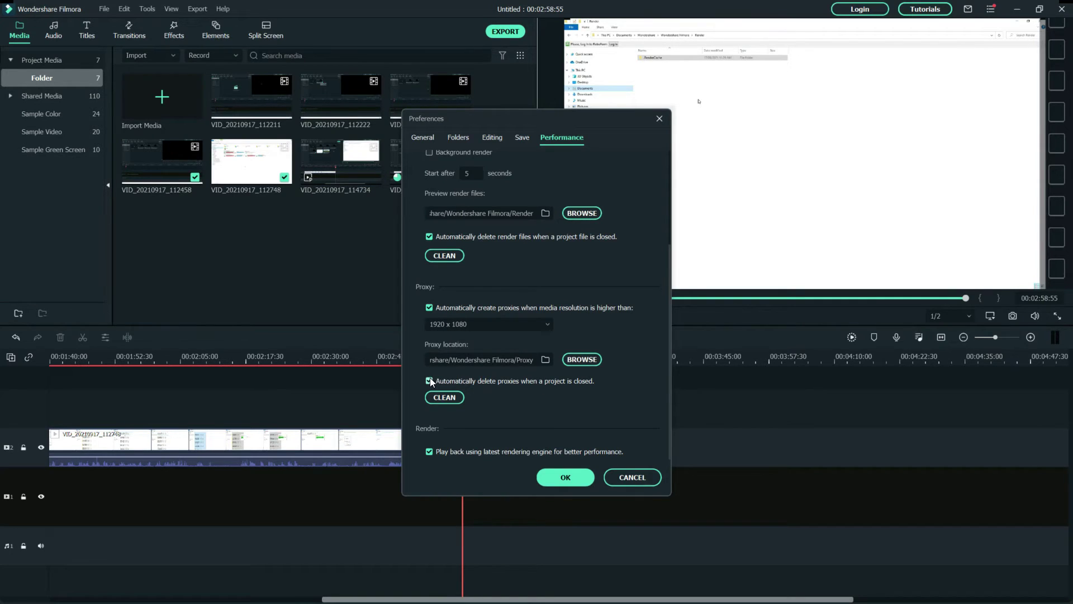
pyautogui.click(444, 398)
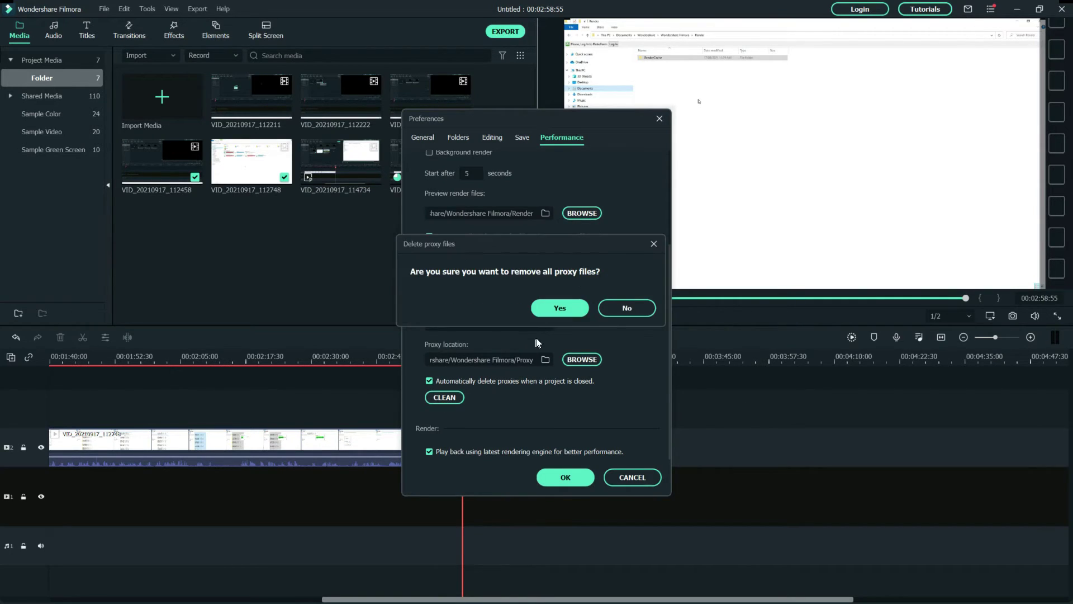
pyautogui.click(559, 308)
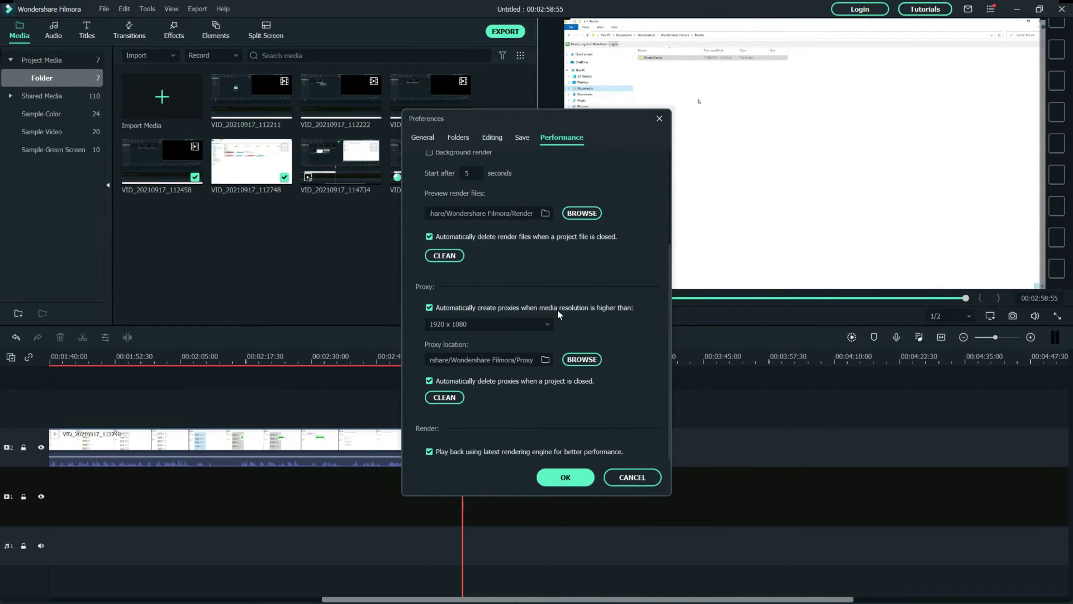
pyautogui.click(561, 478)
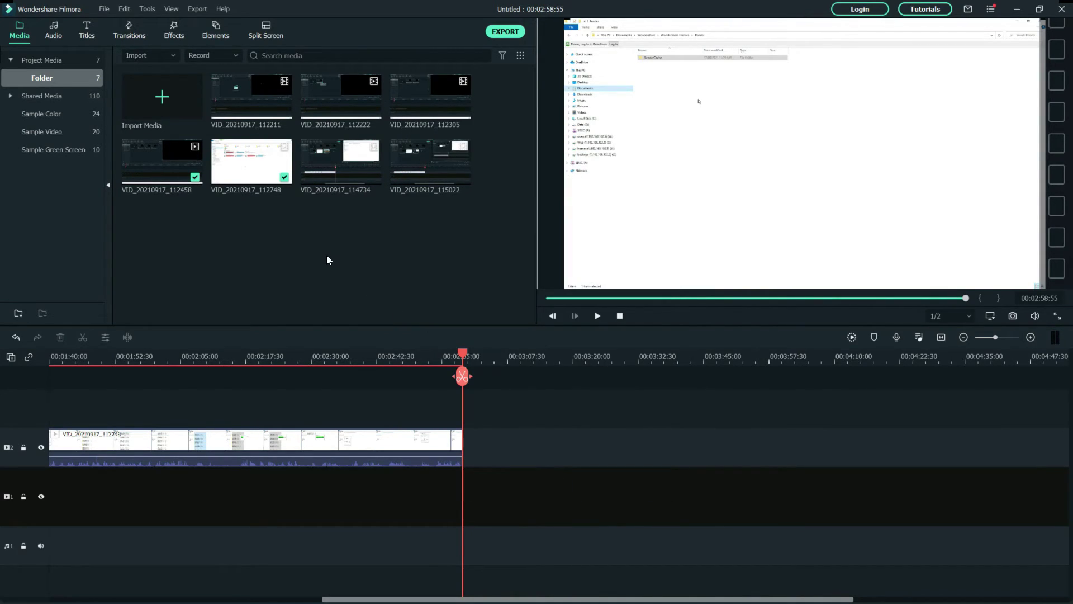